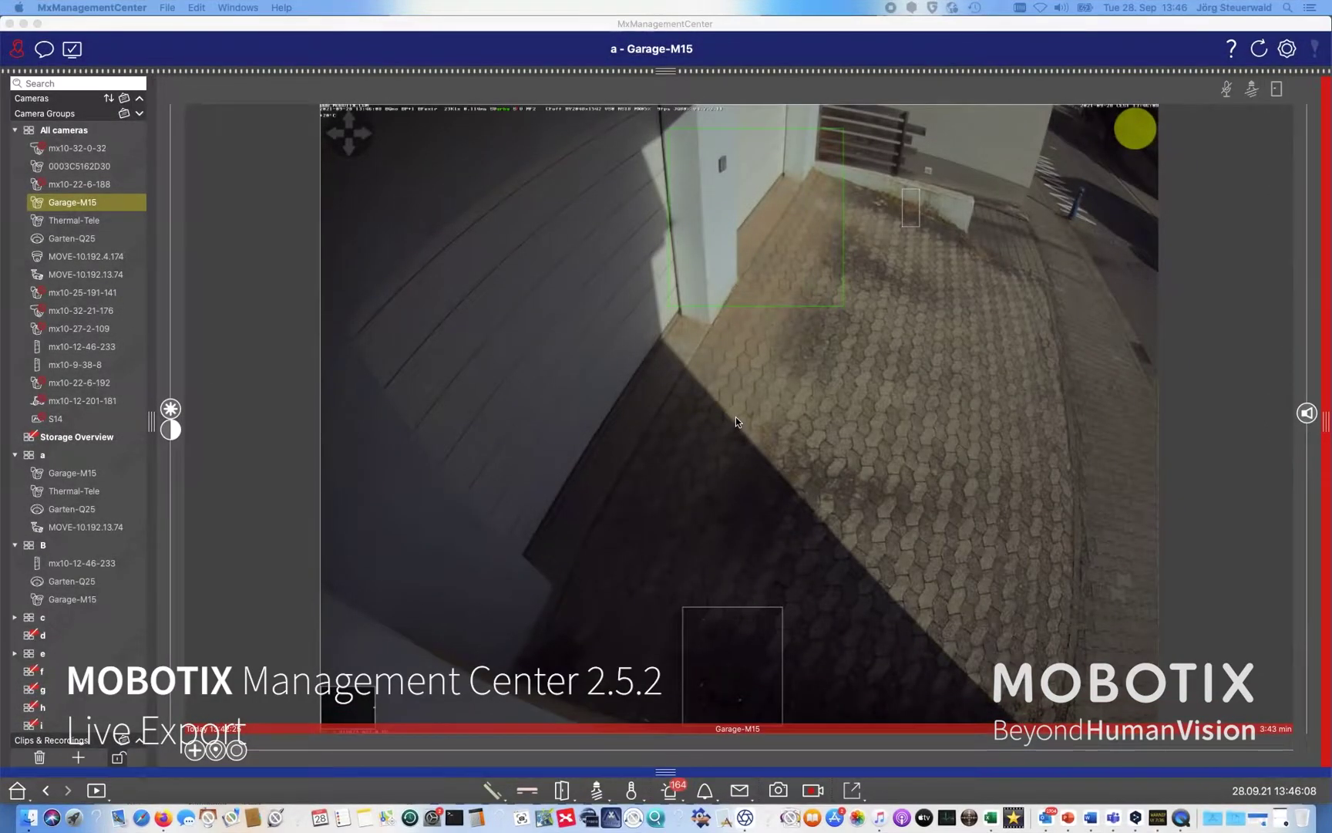
# Look over the project menu and camera Garage-M15's recording configuration without changing anything.
pyautogui.click(166, 7)
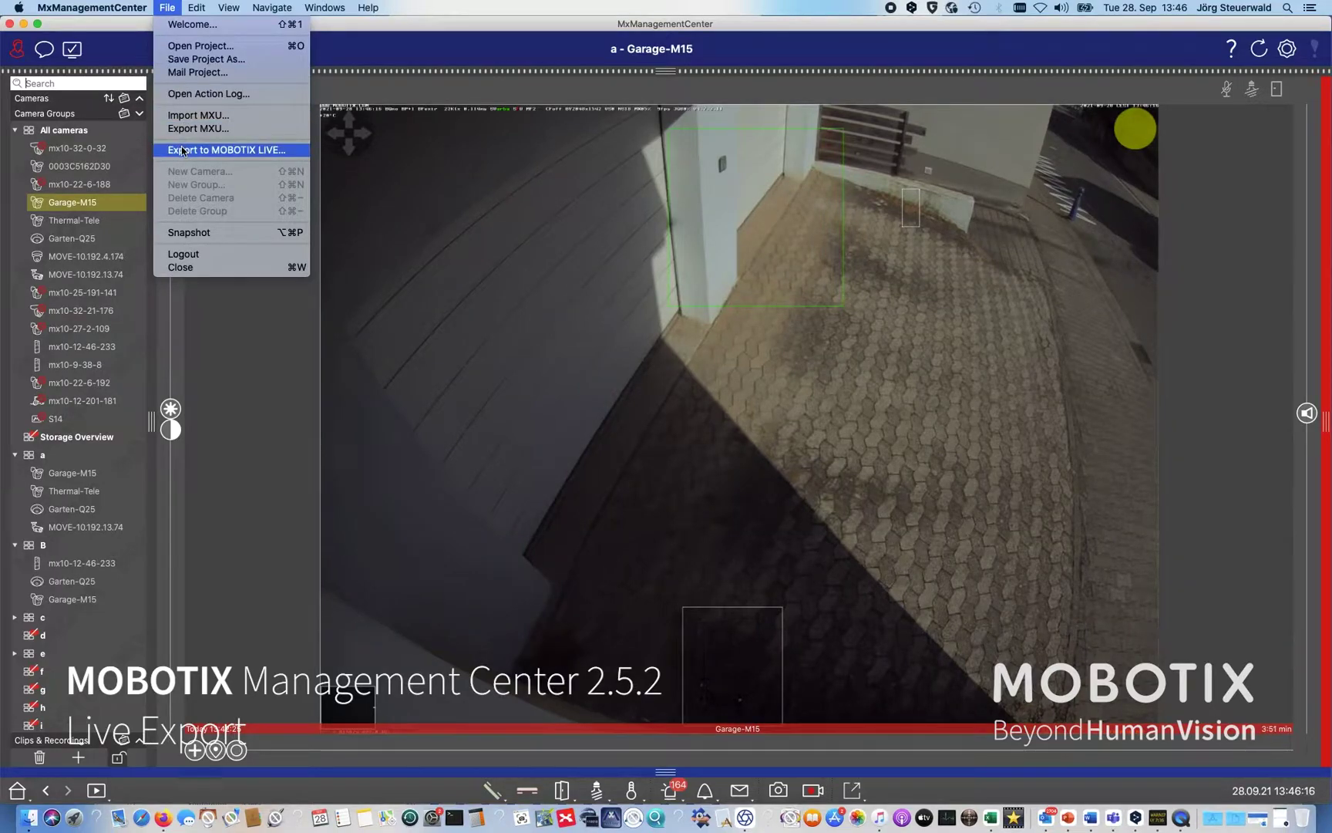
pyautogui.click(231, 372)
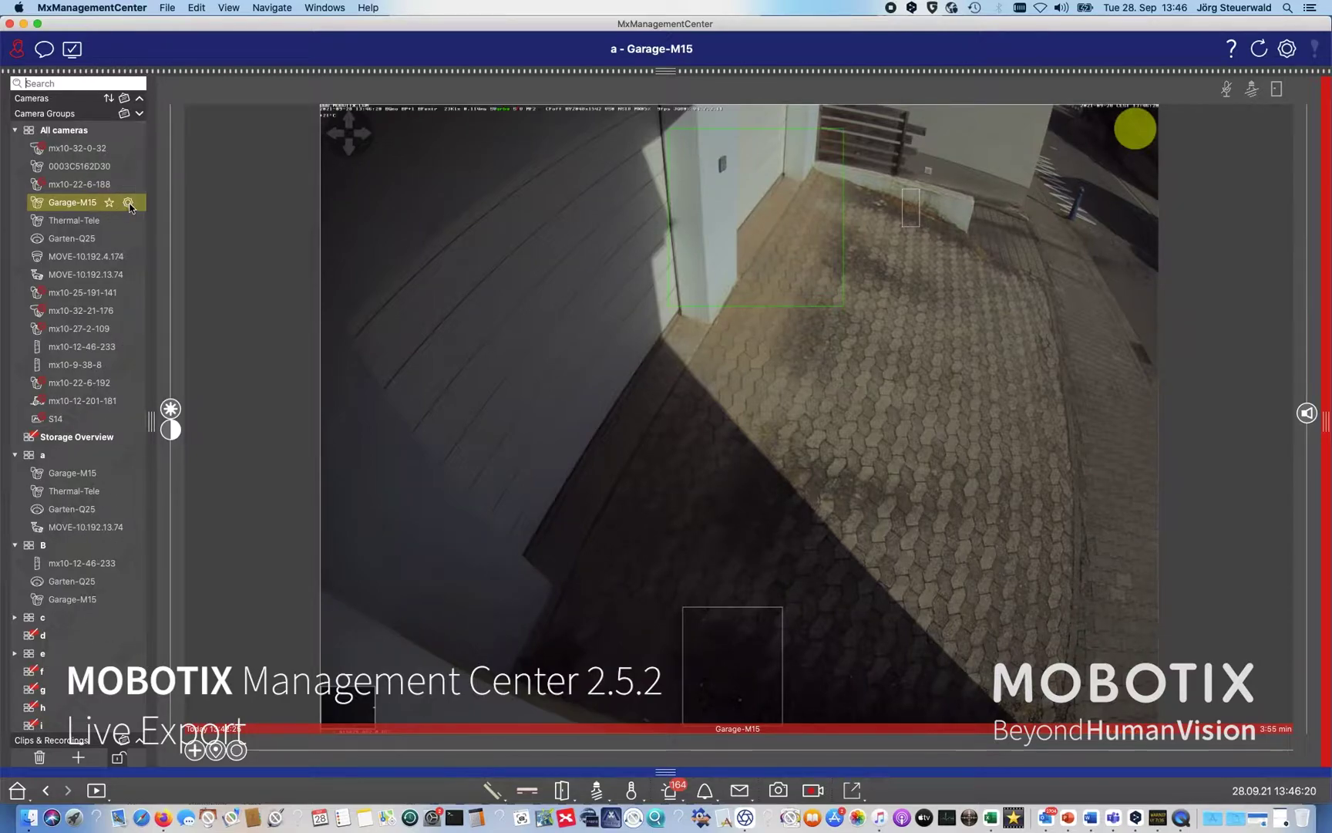
pyautogui.moveTo(128, 203)
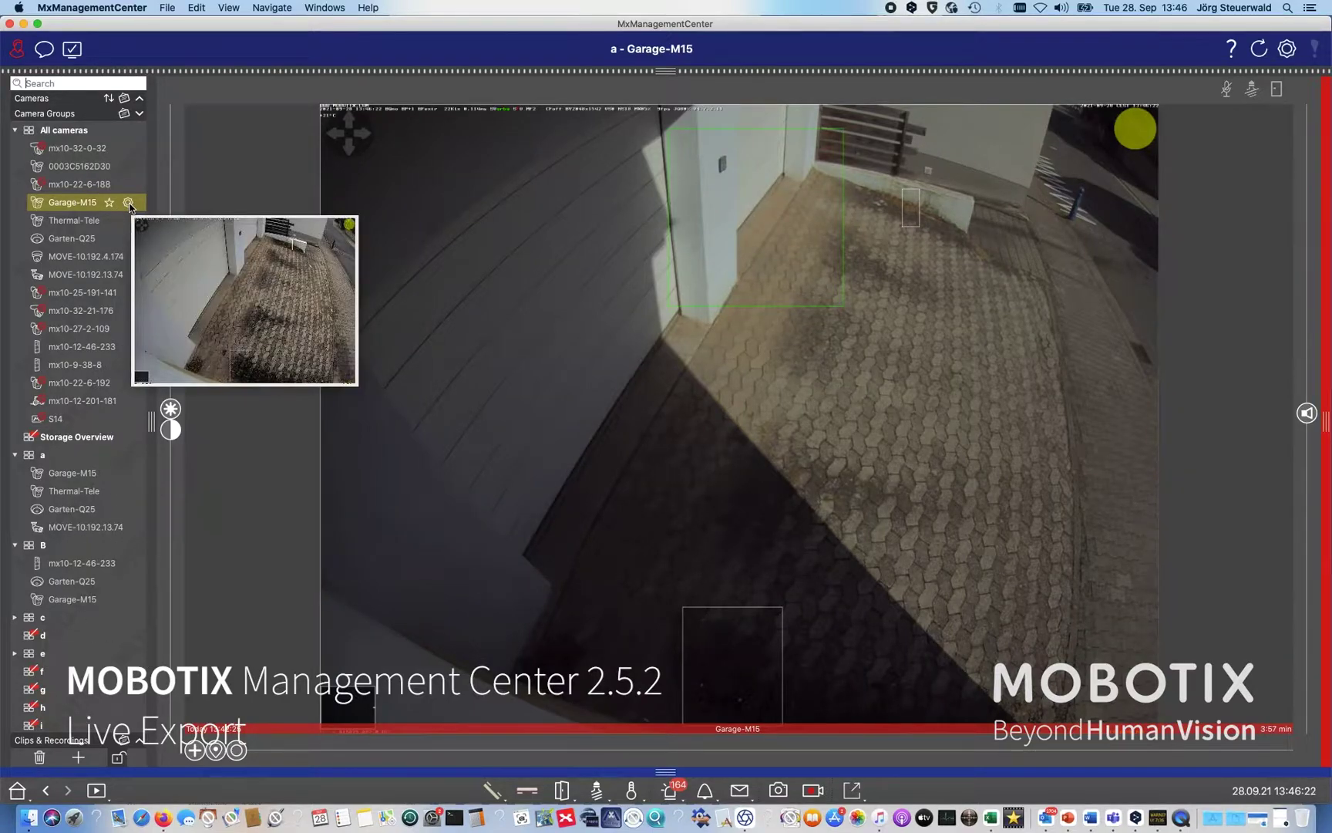
pyautogui.click(130, 203)
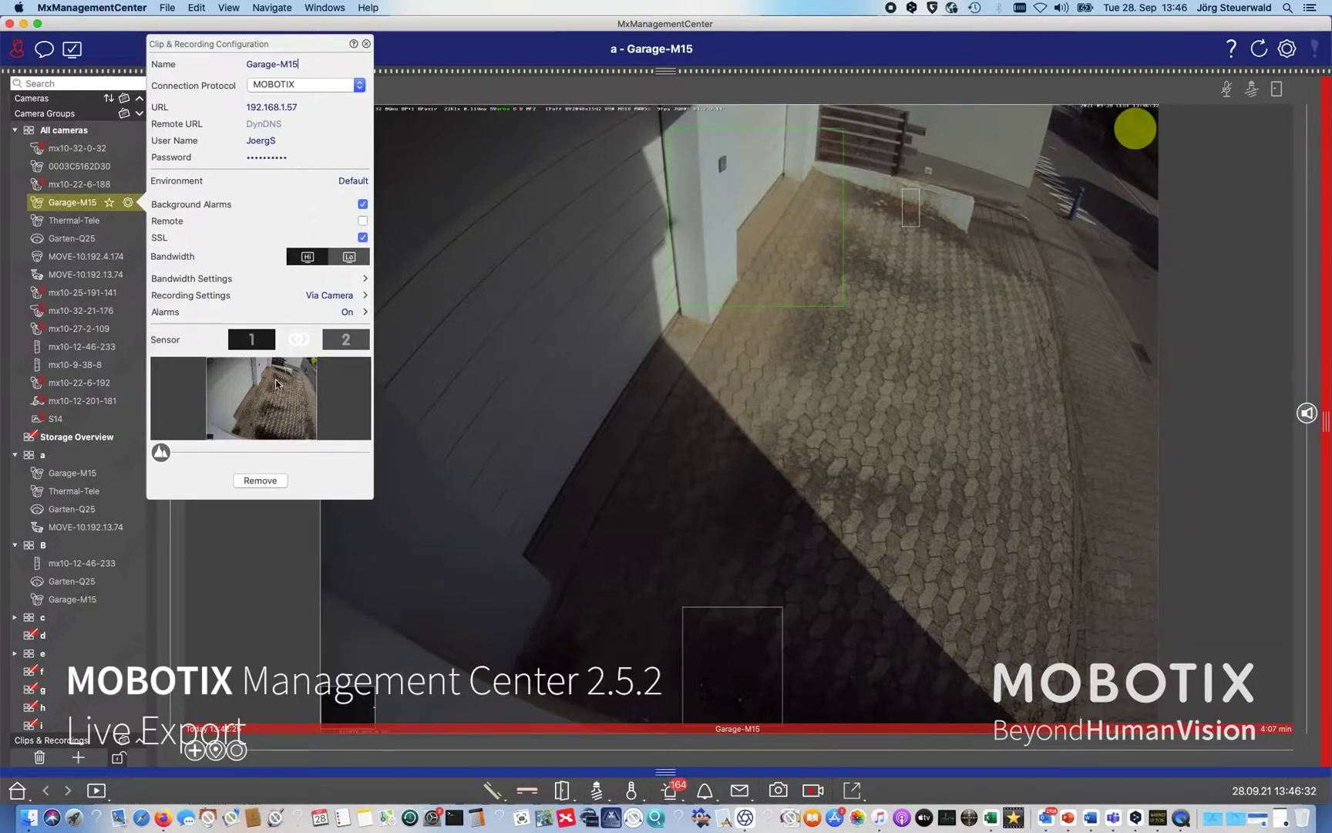
pyautogui.click(255, 571)
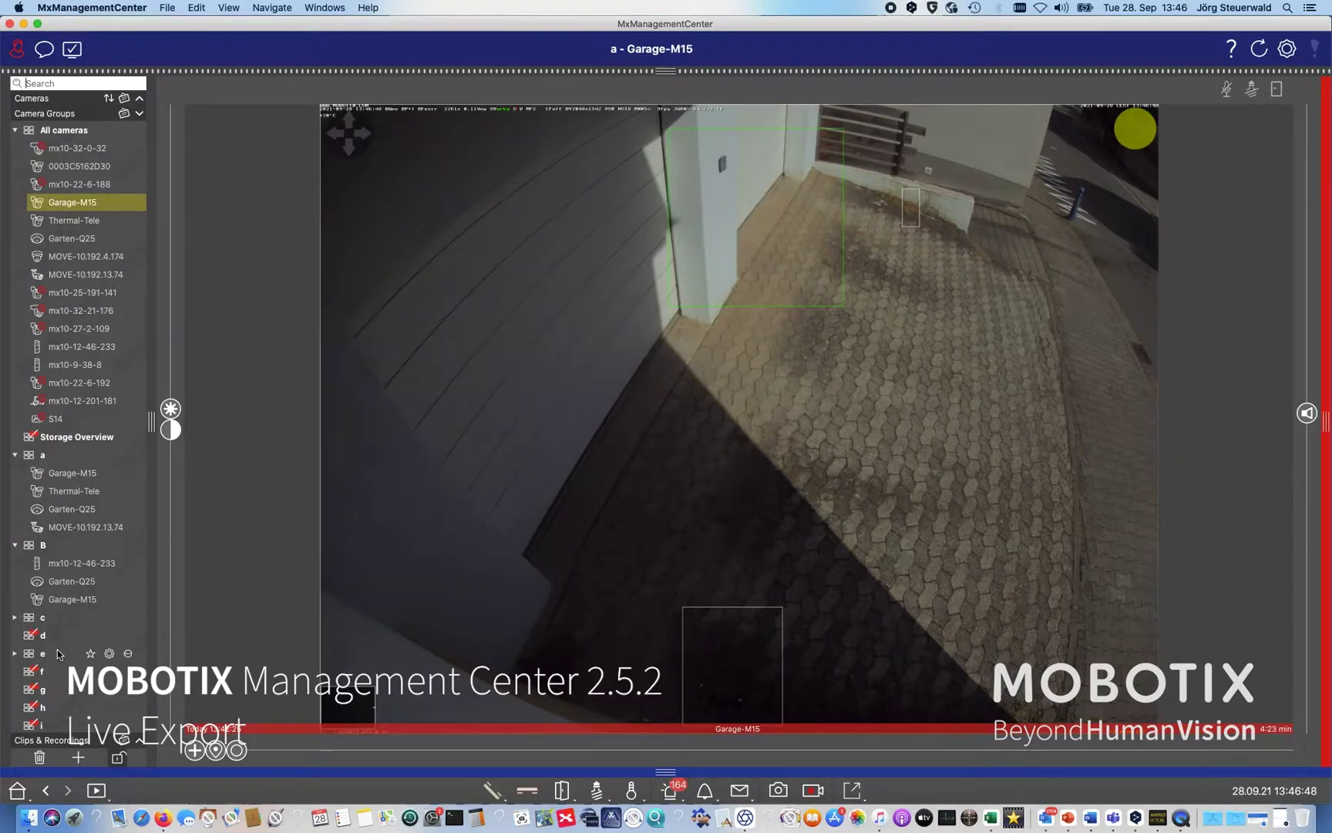
# Check the softbuttons list, then start File > Export to MOBOTIX LIVE.
pyautogui.click(850, 791)
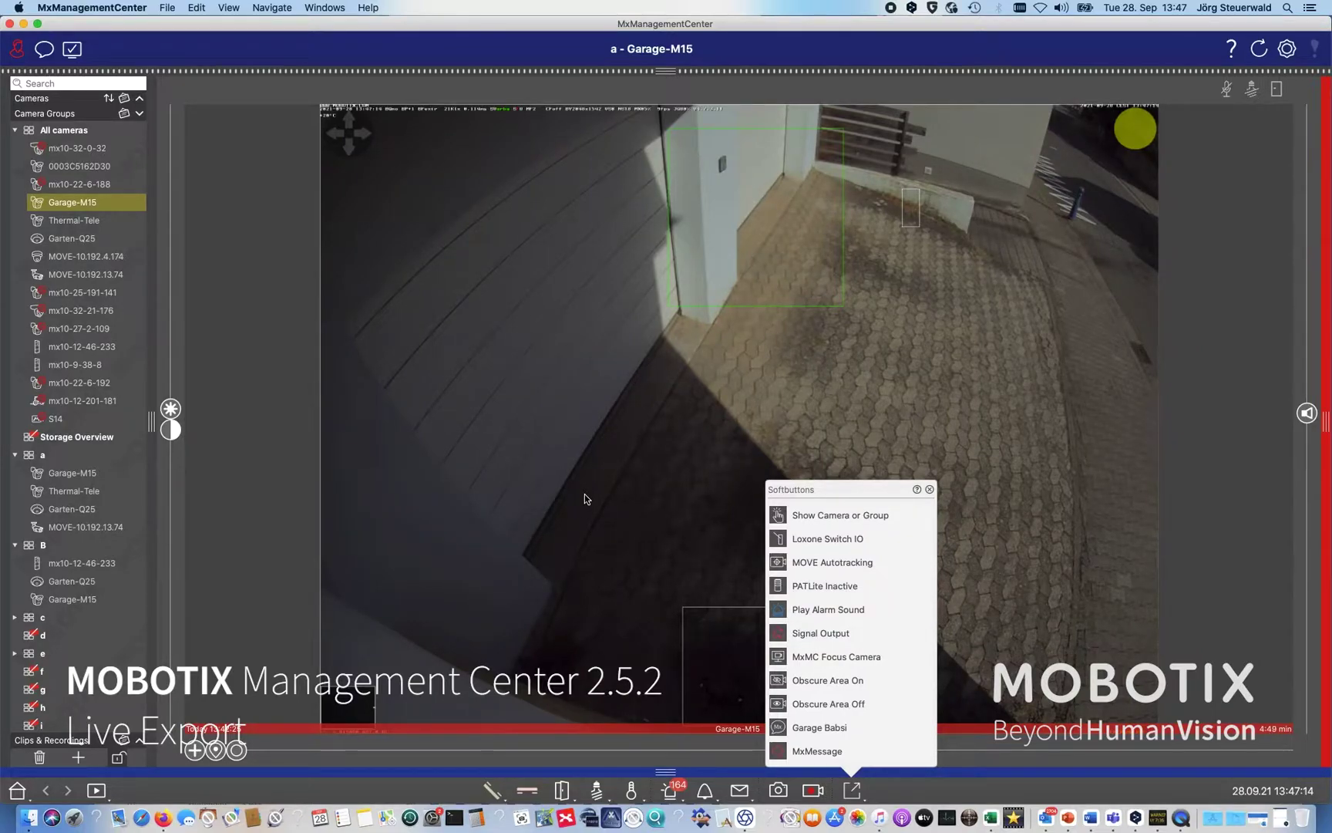
pyautogui.press('Escape')
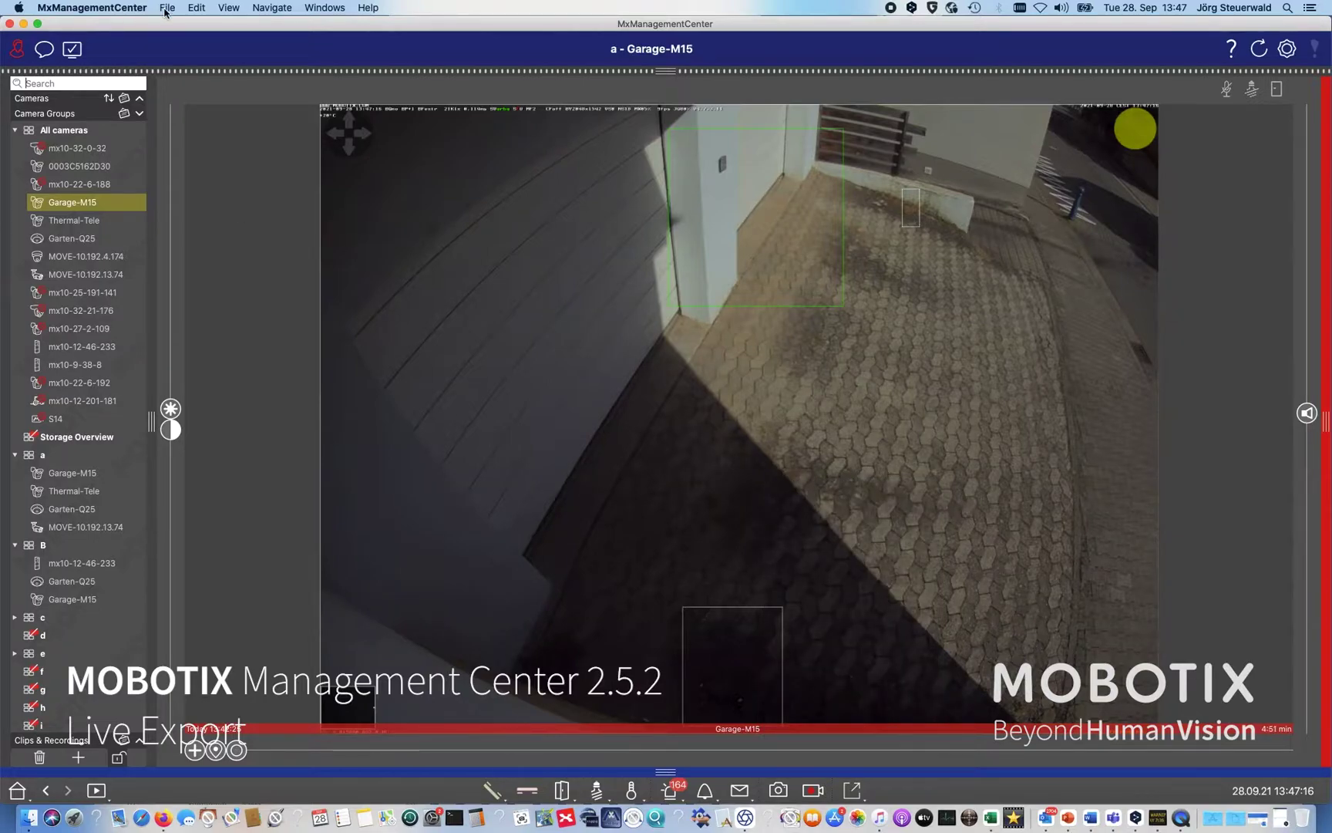
pyautogui.click(167, 7)
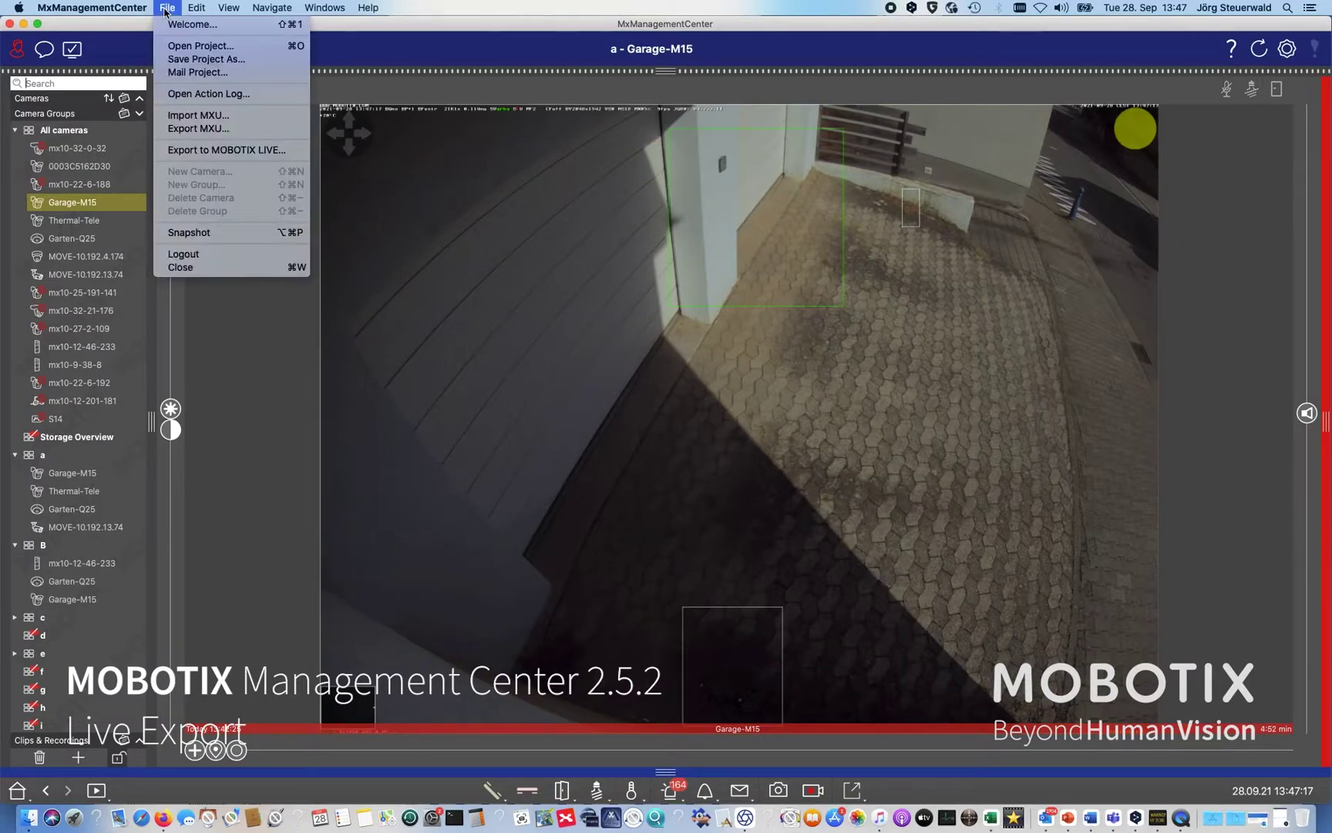
pyautogui.click(226, 150)
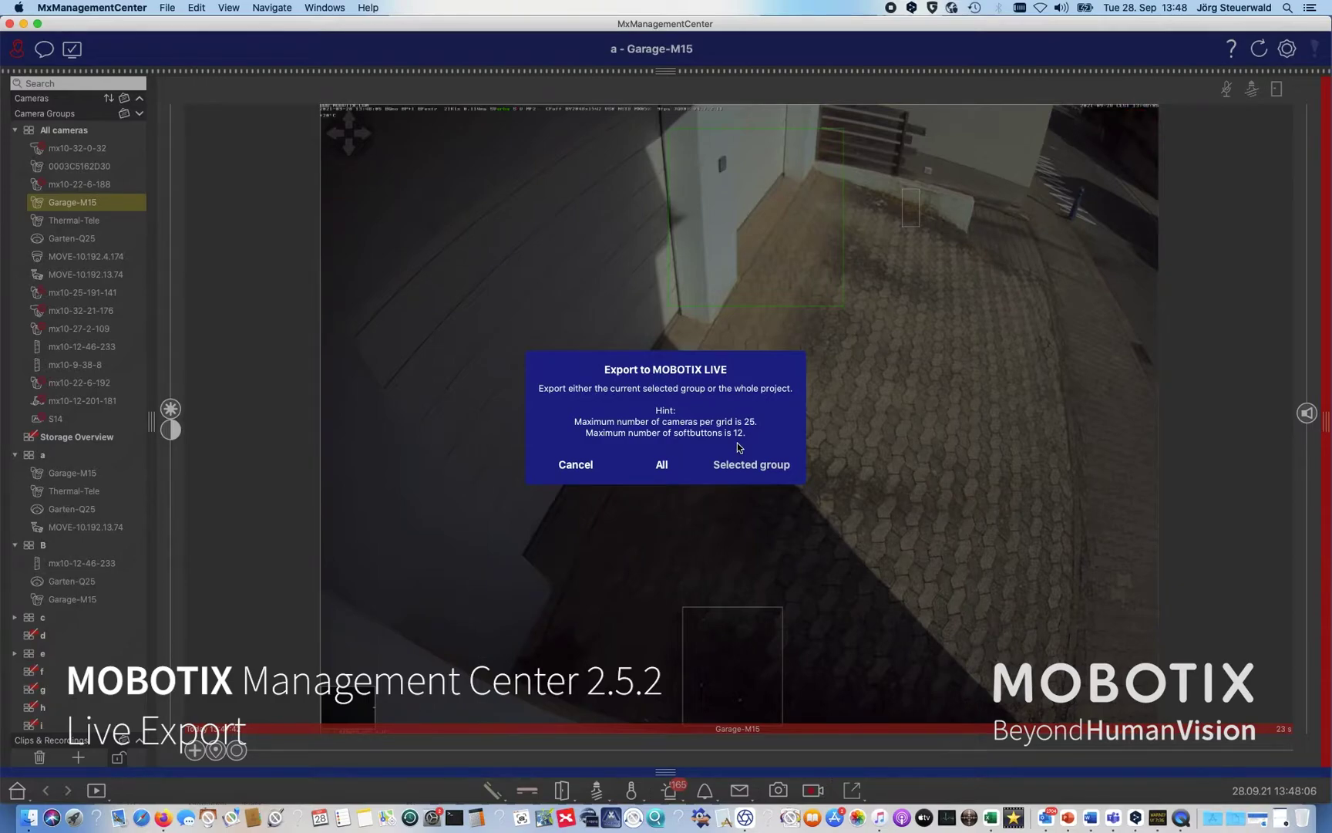
# Choose All to export the whole project, then enter the encryption password.
pyautogui.click(661, 465)
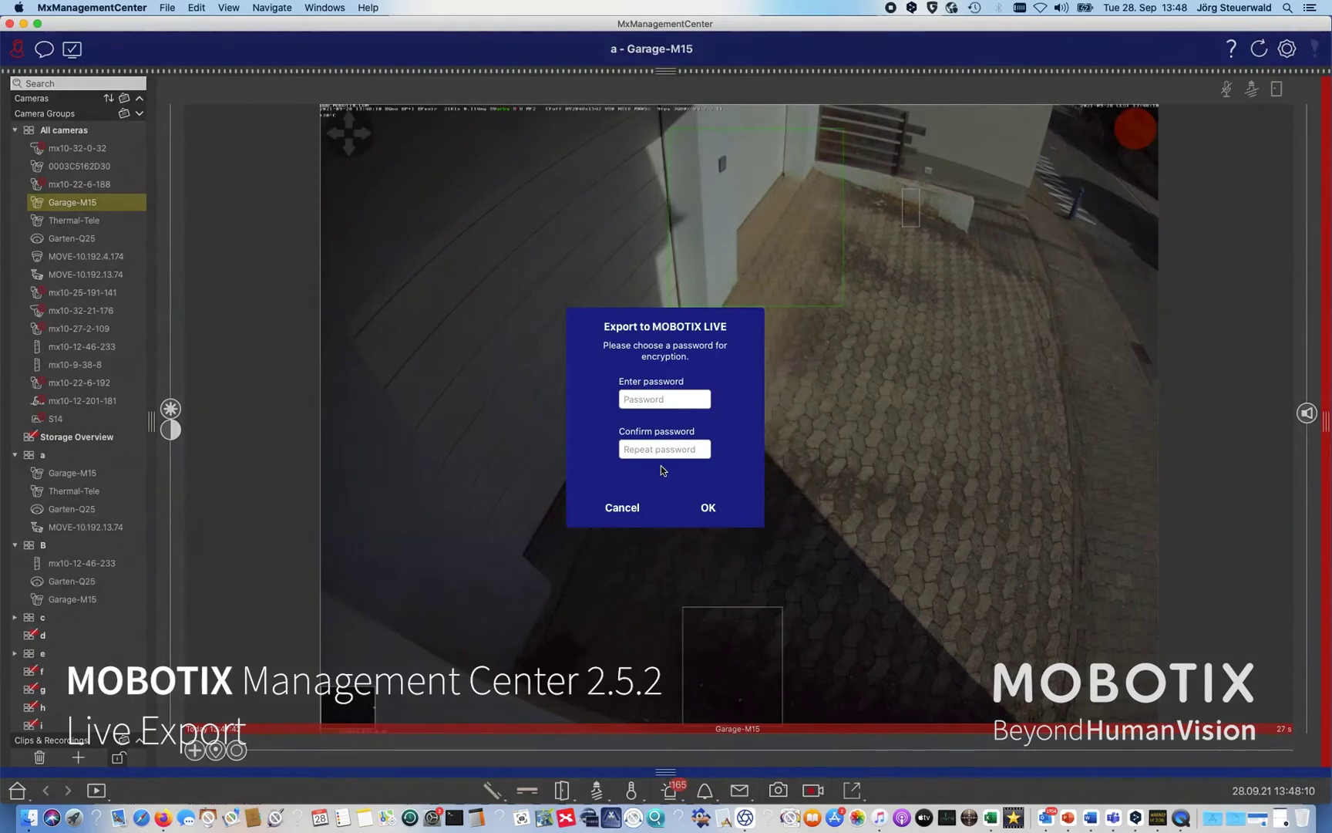
pyautogui.click(653, 399)
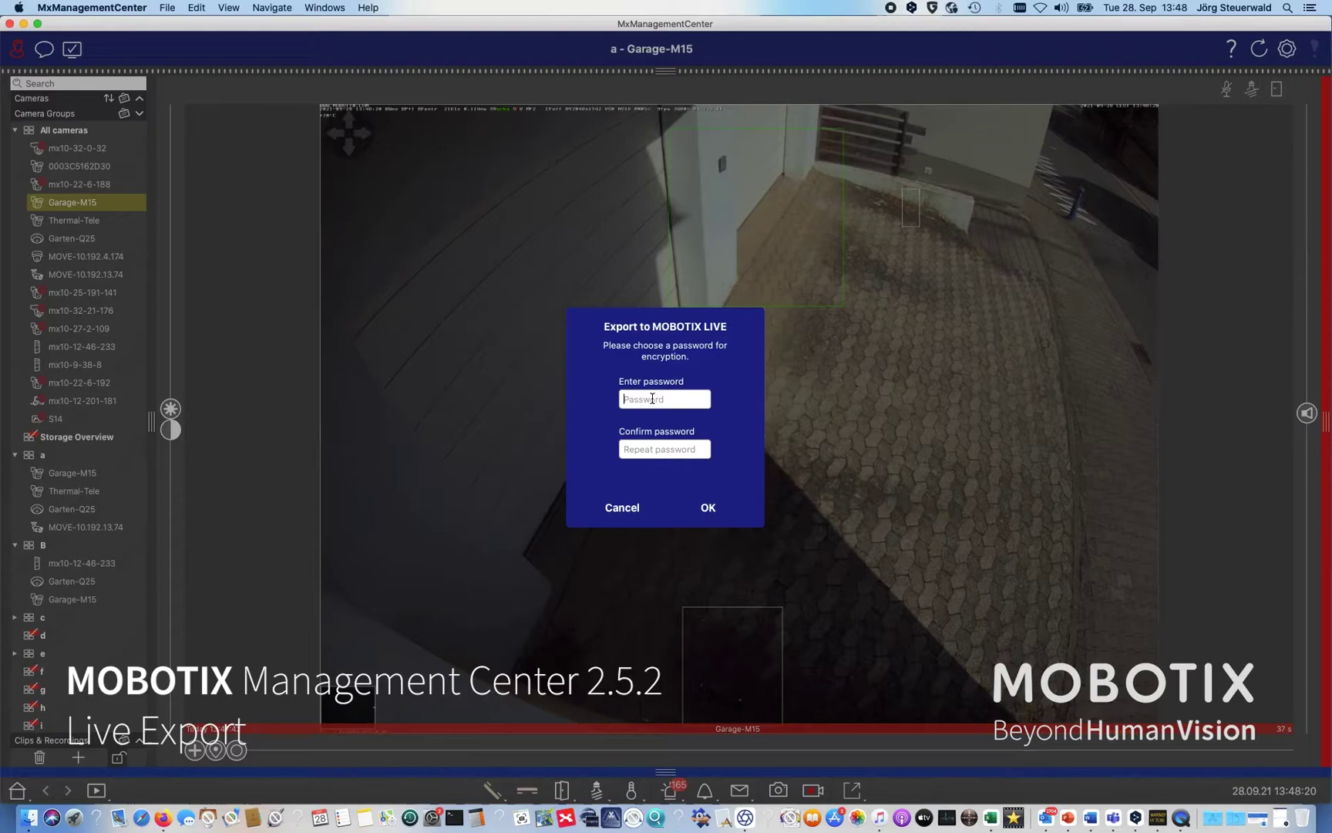
pyautogui.press('Tab')
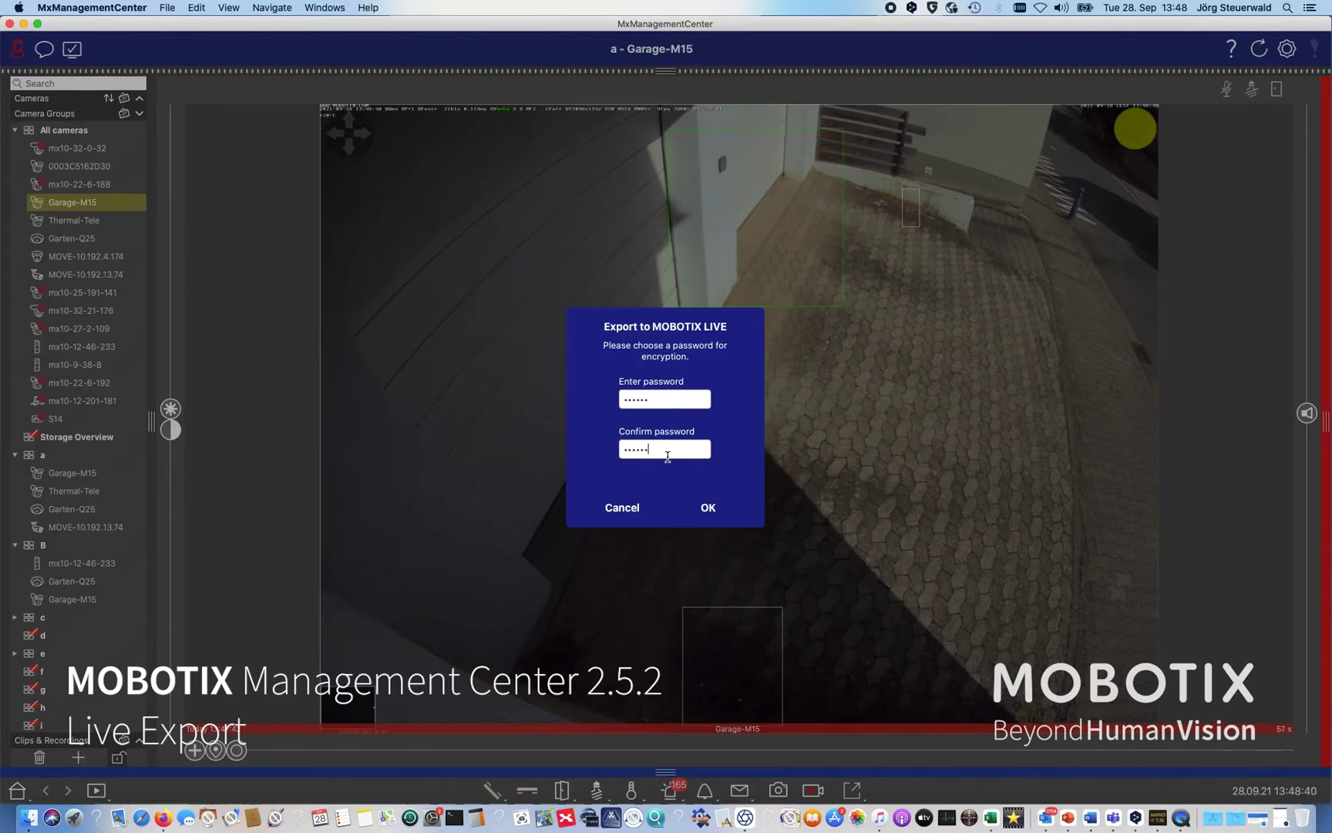
# Accept the password and save project.mobotixlive to the Desktop, replacing the existing file.
pyautogui.click(710, 509)
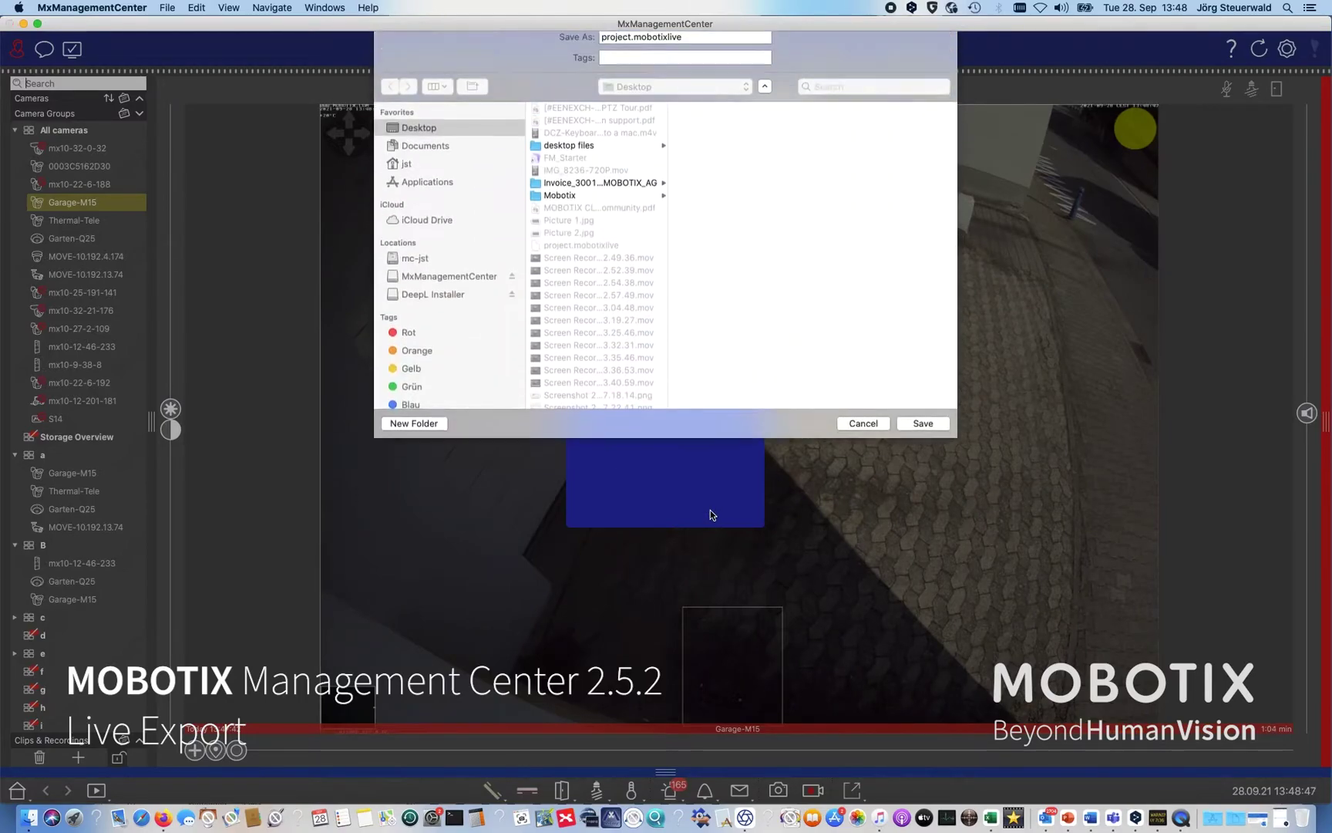
pyautogui.click(922, 434)
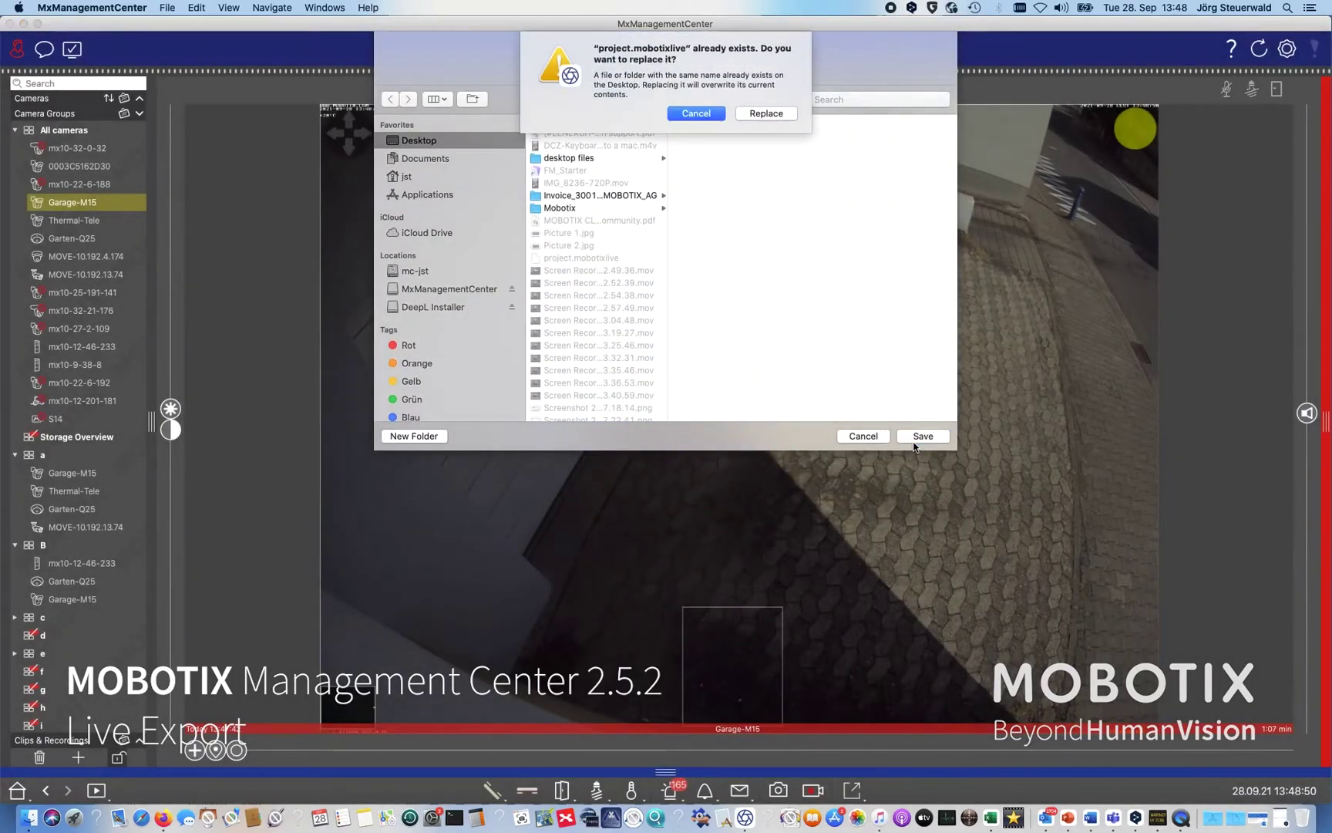
pyautogui.click(763, 114)
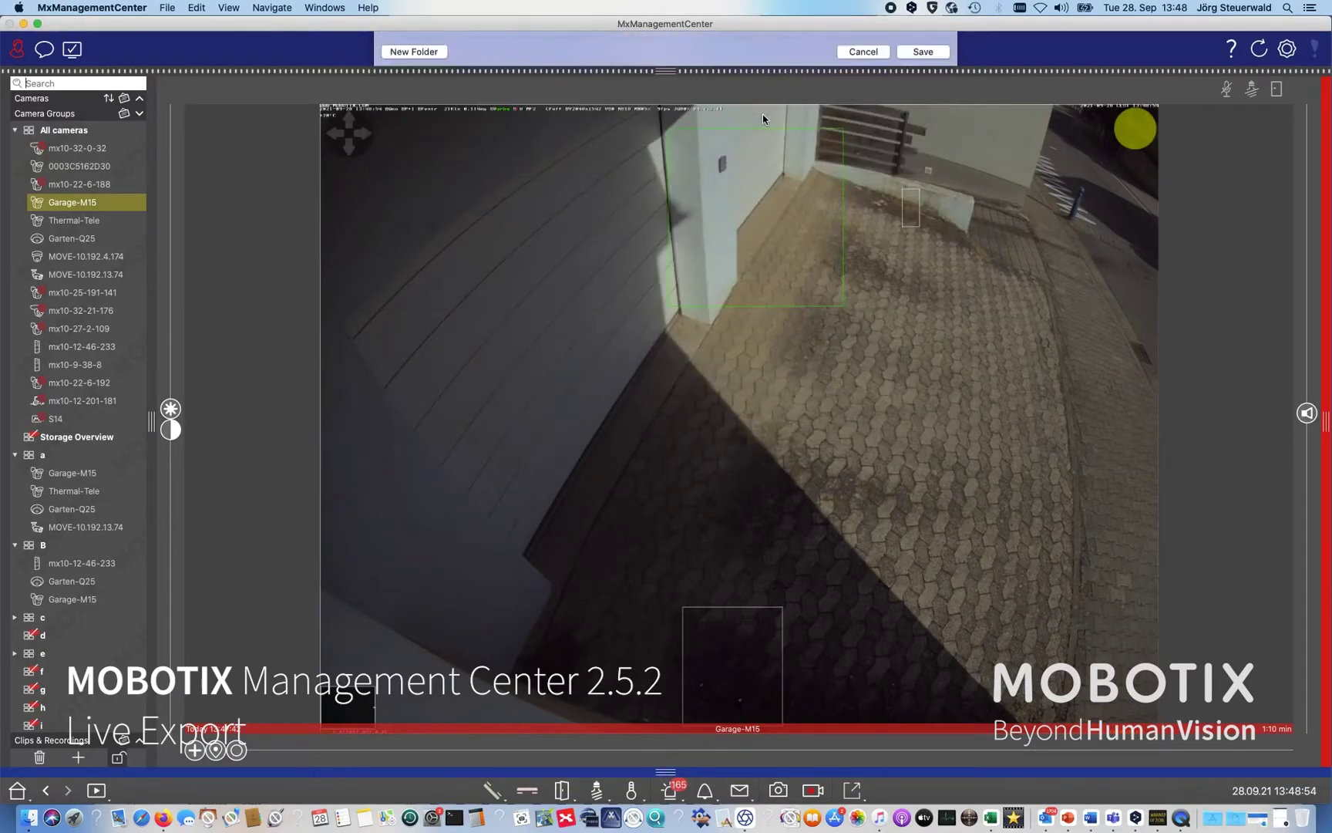